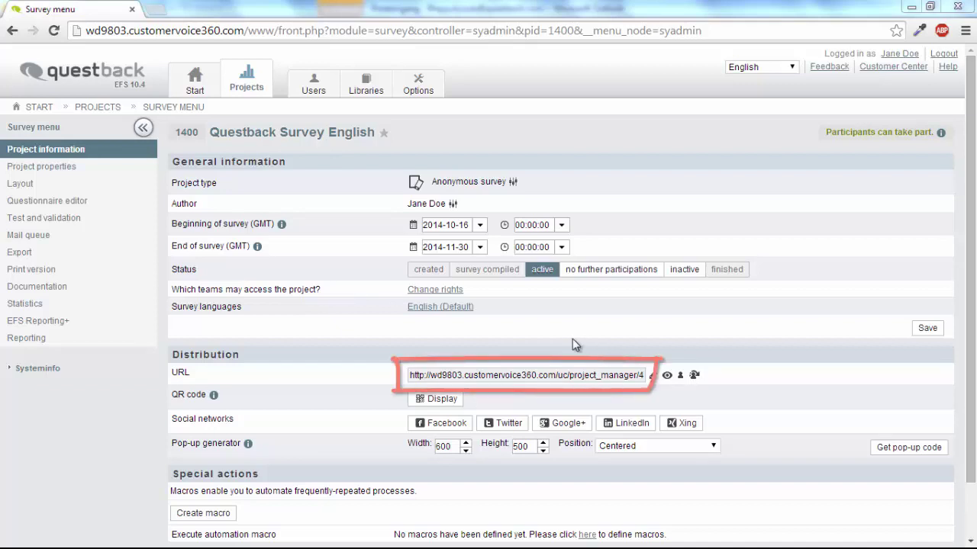
- Try the survey URL, Facebook sharing, QR code display and pop-up embed code options
left_click(553, 381)
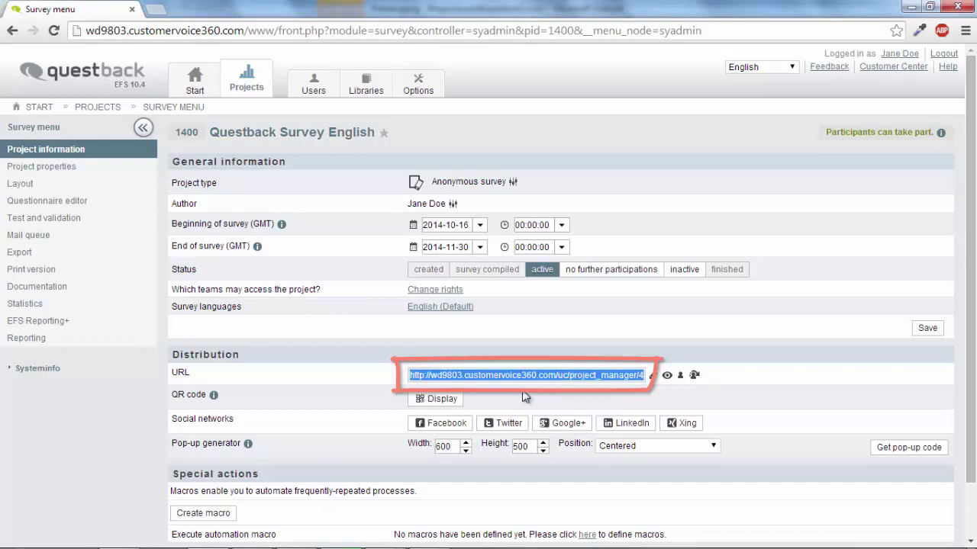
left_click(430, 426)
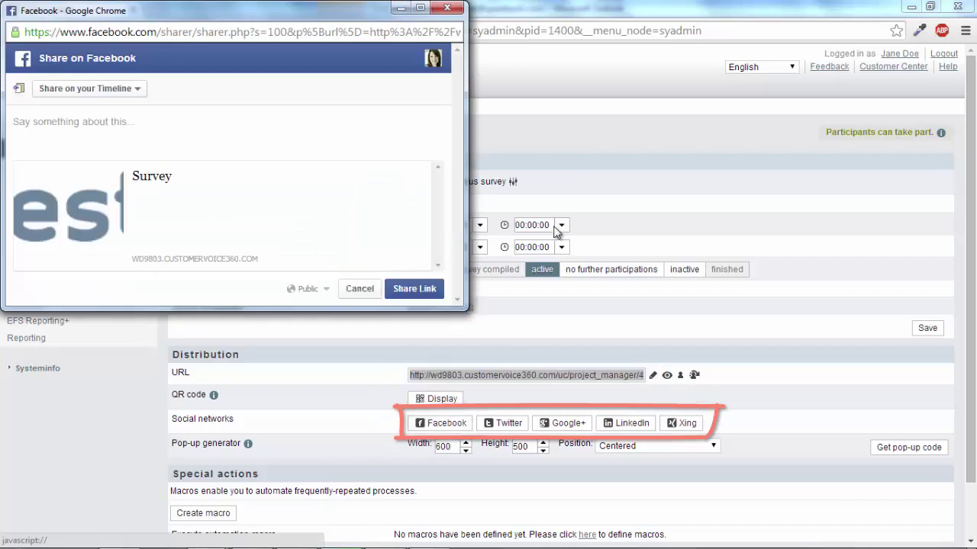
left_click(455, 8)
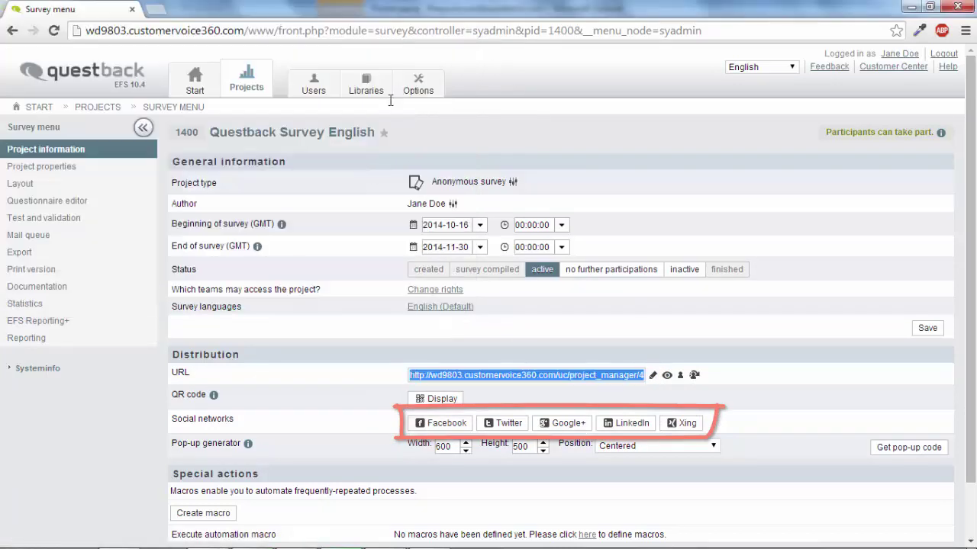
left_click(441, 401)
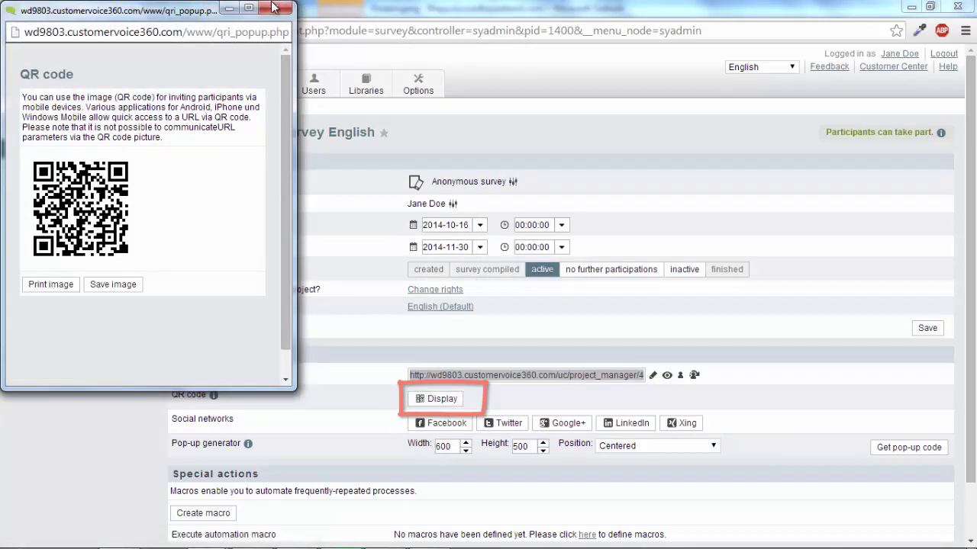
left_click(274, 7)
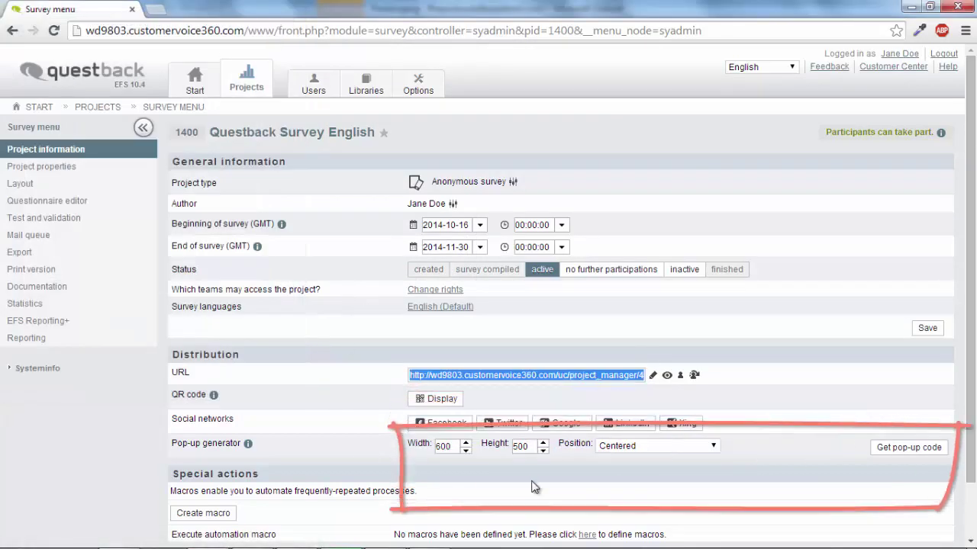
left_click(875, 452)
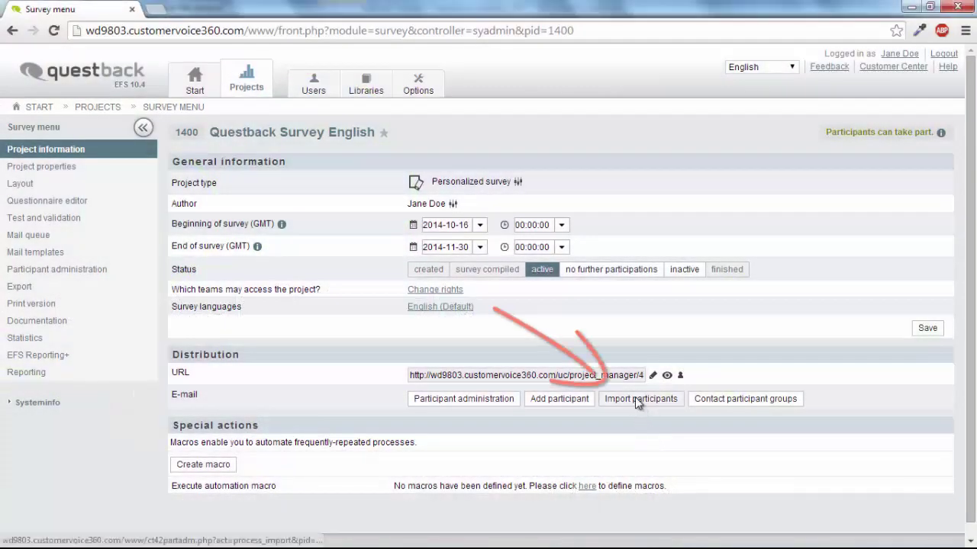
- Download the participant import template and select its u_firstname, u_name and u_email headers in Excel
left_click(637, 399)
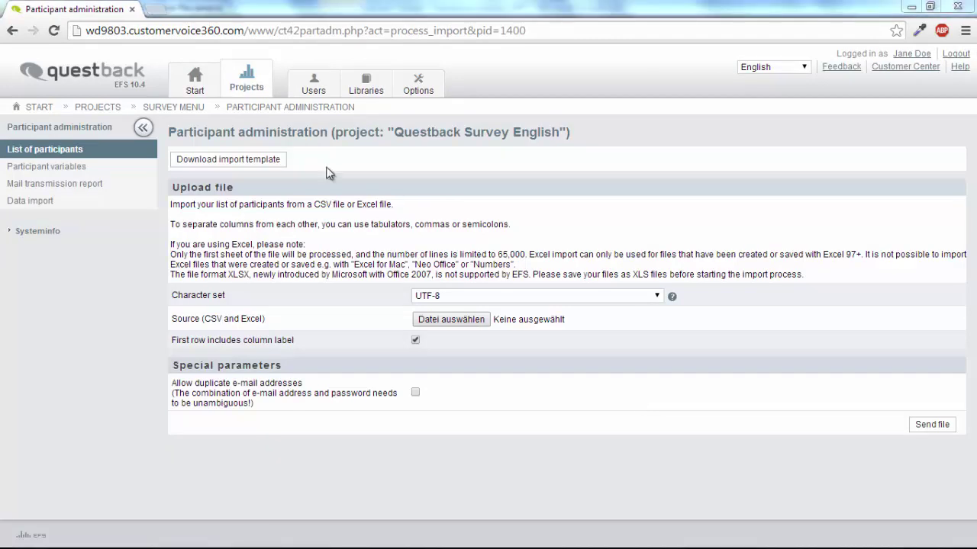
left_click(264, 160)
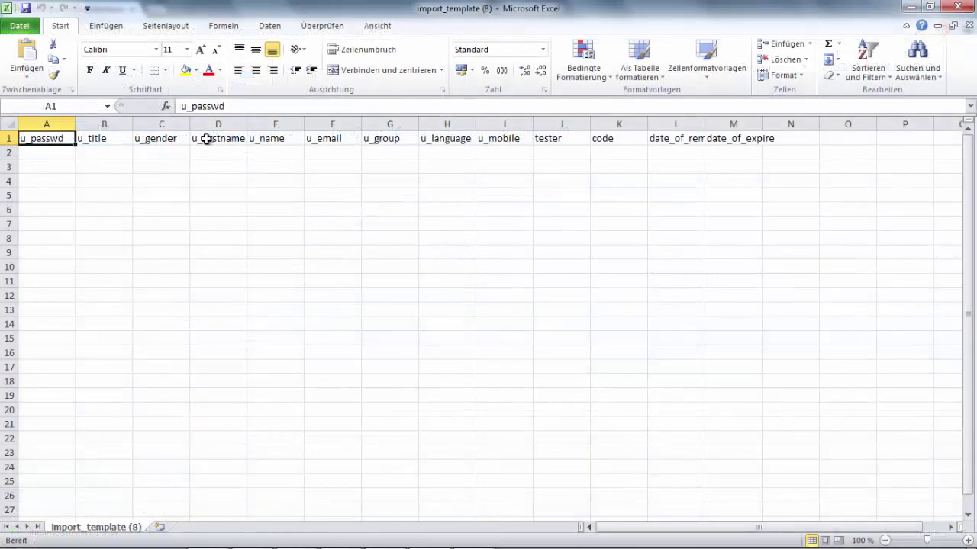
left_click(206, 138)
left_click_drag(201, 139, 328, 142)
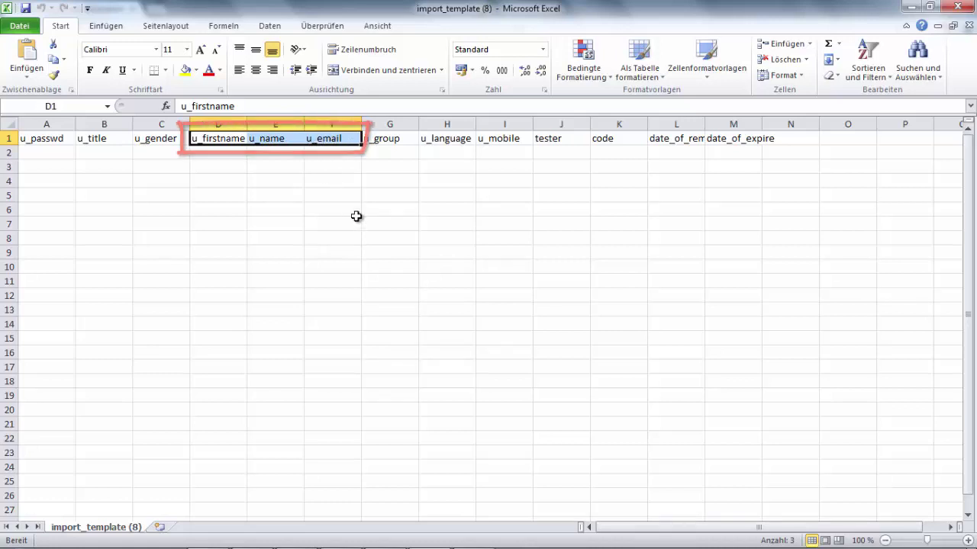
- Upload Participants.xls, confirm the column allocation and import the five participants
left_click(958, 9)
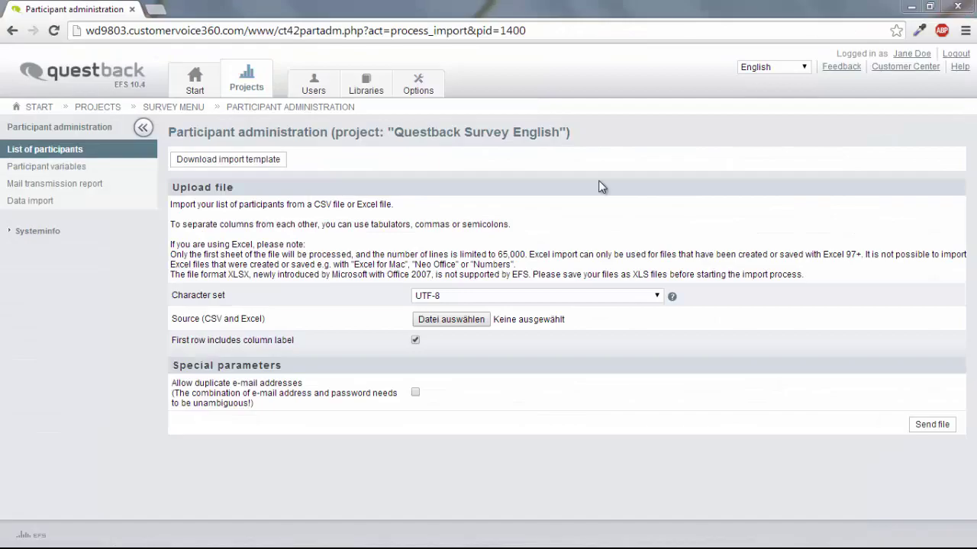
left_click(473, 321)
scroll(477, 133, "down", 10)
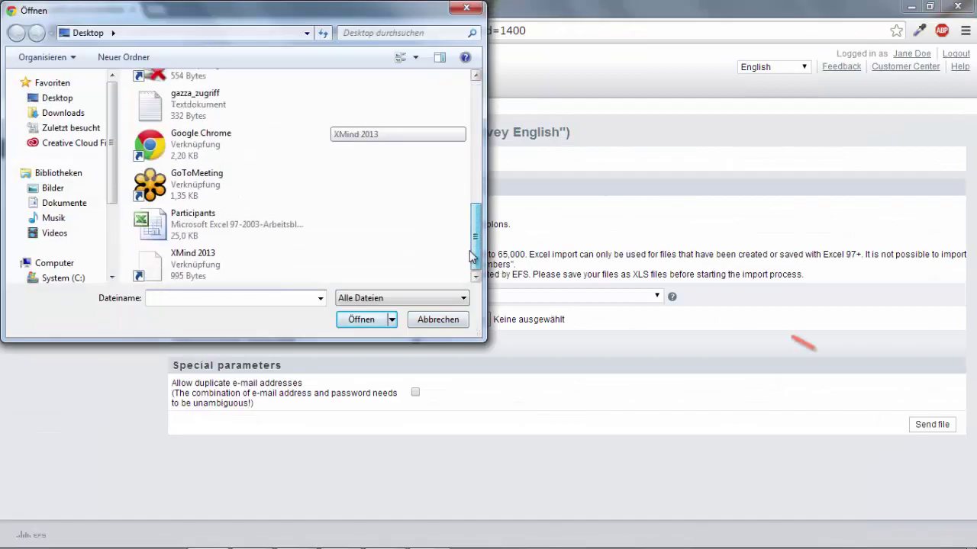
double_click(283, 226)
left_click(932, 424)
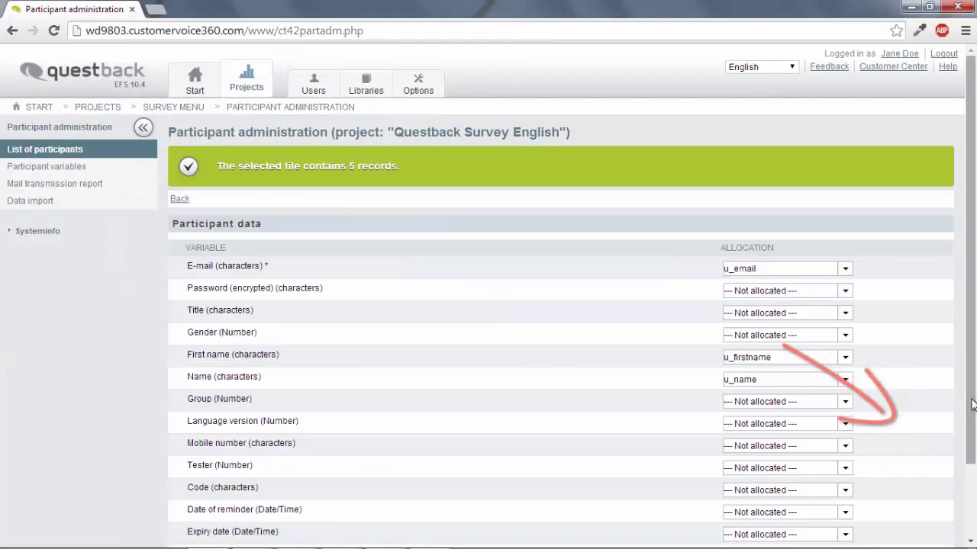
scroll(943, 443, "down", 2)
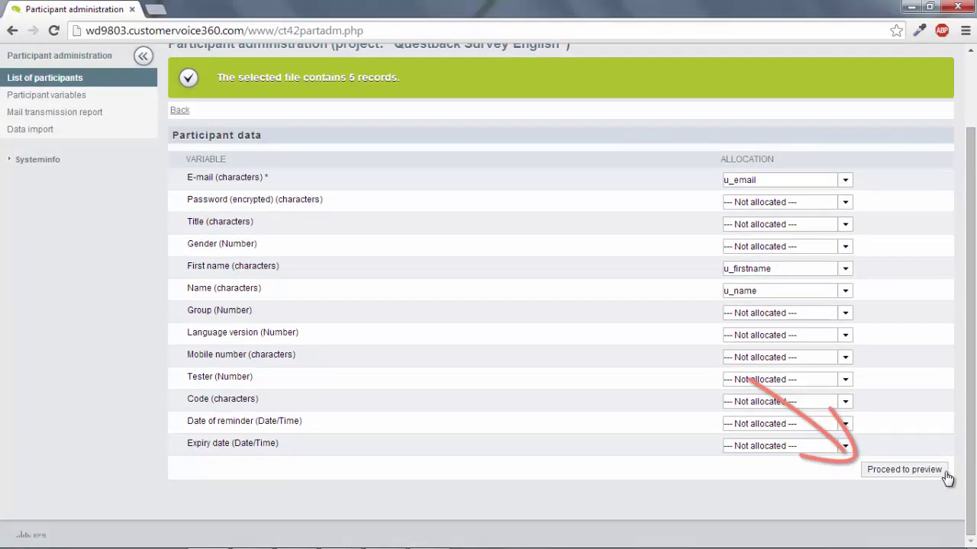
left_click(945, 472)
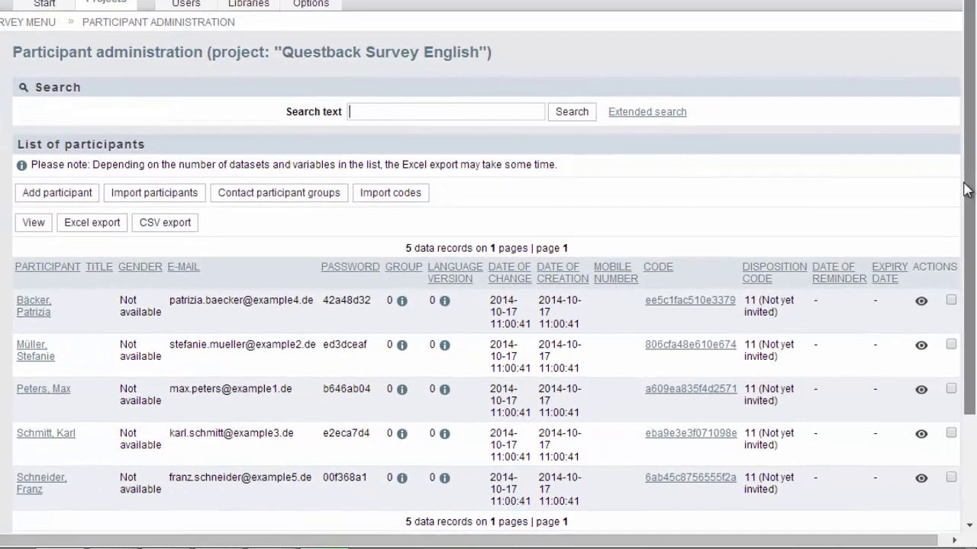
- Mark all five found participants and run the Invite action on them
scroll(968, 246, "down", 2)
scroll(968, 246, "down", 1)
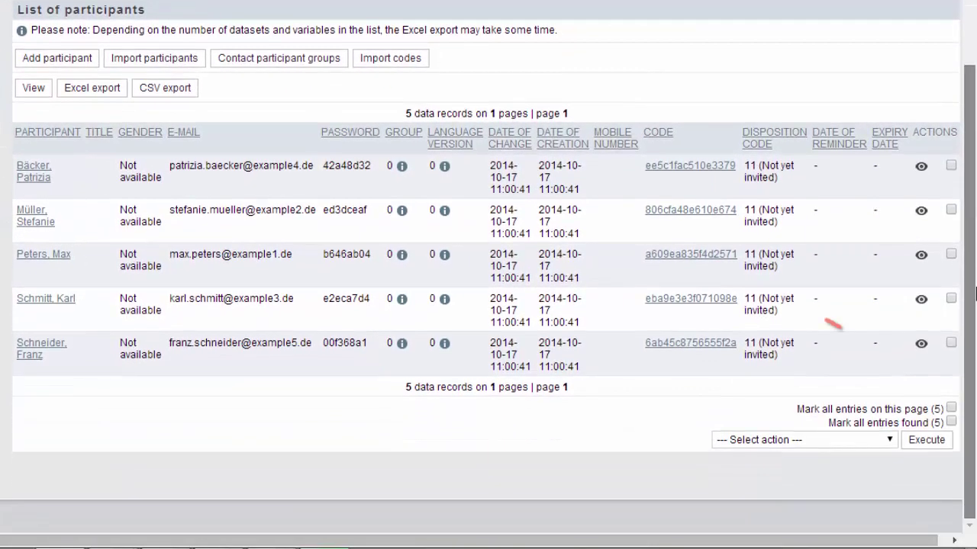
left_click(952, 422)
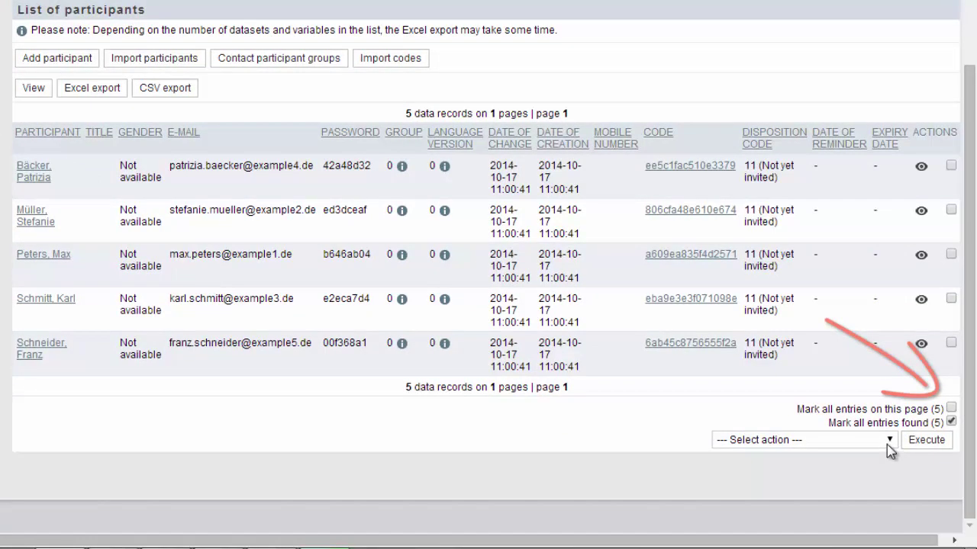
left_click(886, 444)
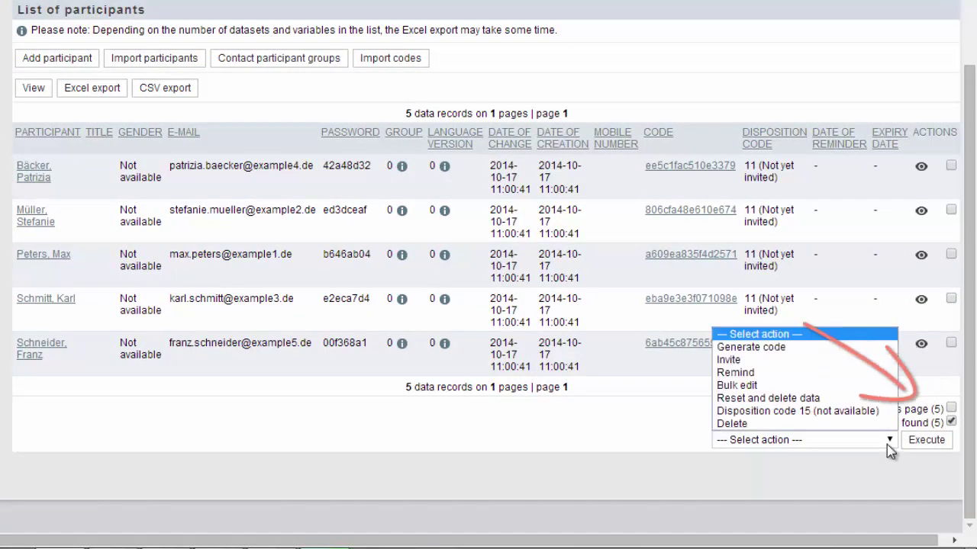
left_click(870, 364)
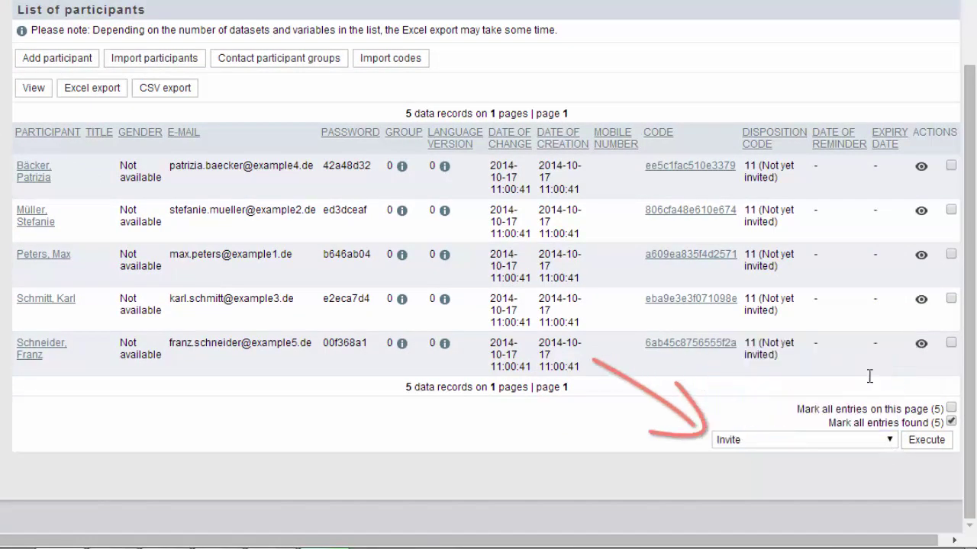
left_click(925, 443)
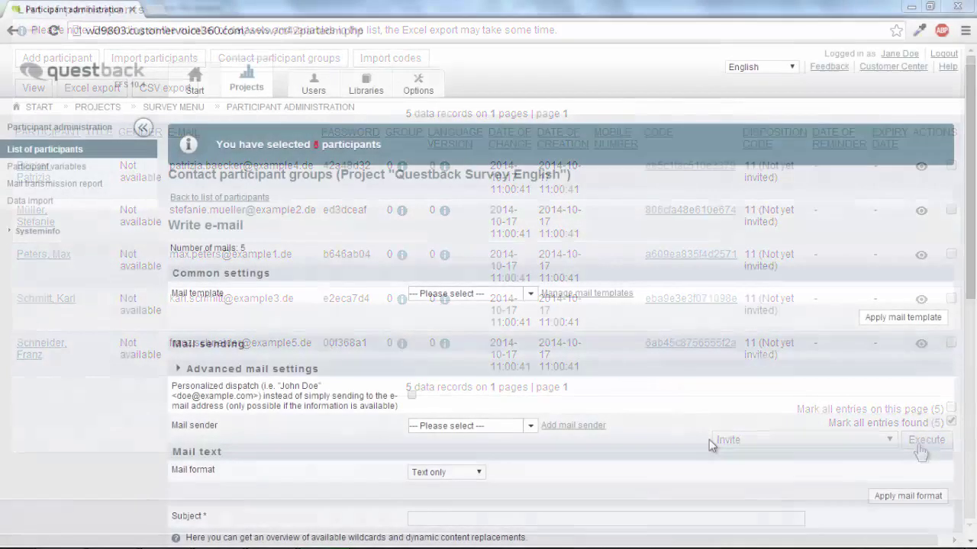
- Pick the mail sender, enter subject 'Questback Survey' and paste the invitation text with wildcards
left_click(531, 427)
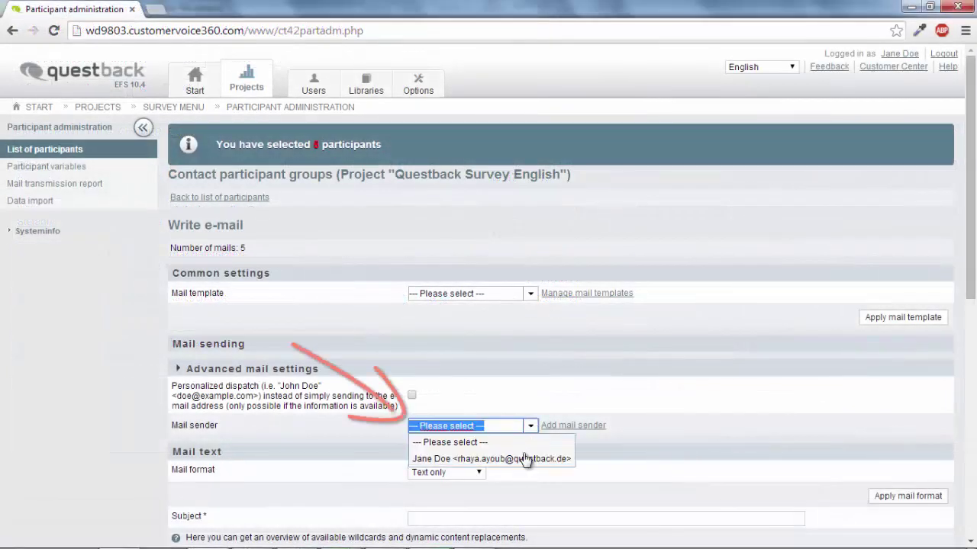
left_click(525, 460)
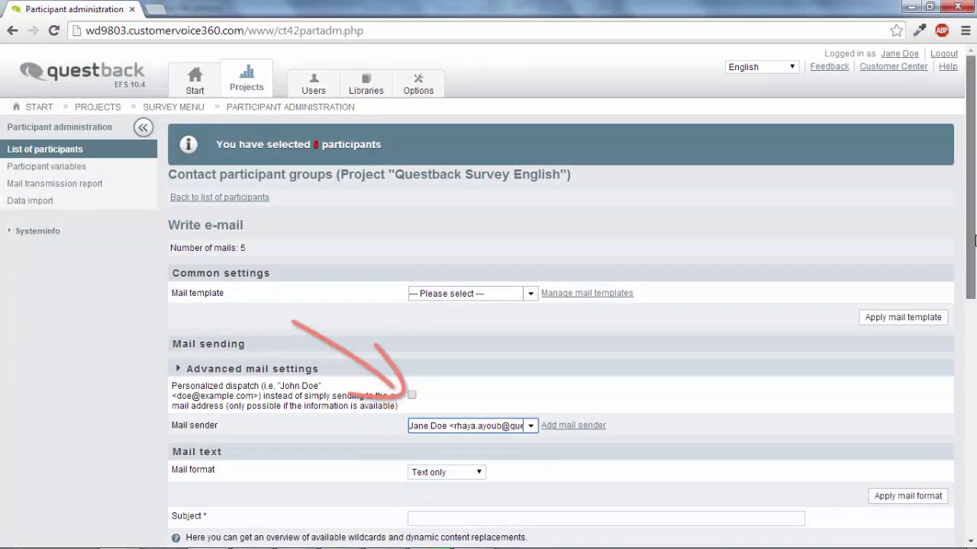
scroll(972, 287, "down", 1)
scroll(971, 287, "down", 4)
left_click(632, 184)
type("Questback Sur")
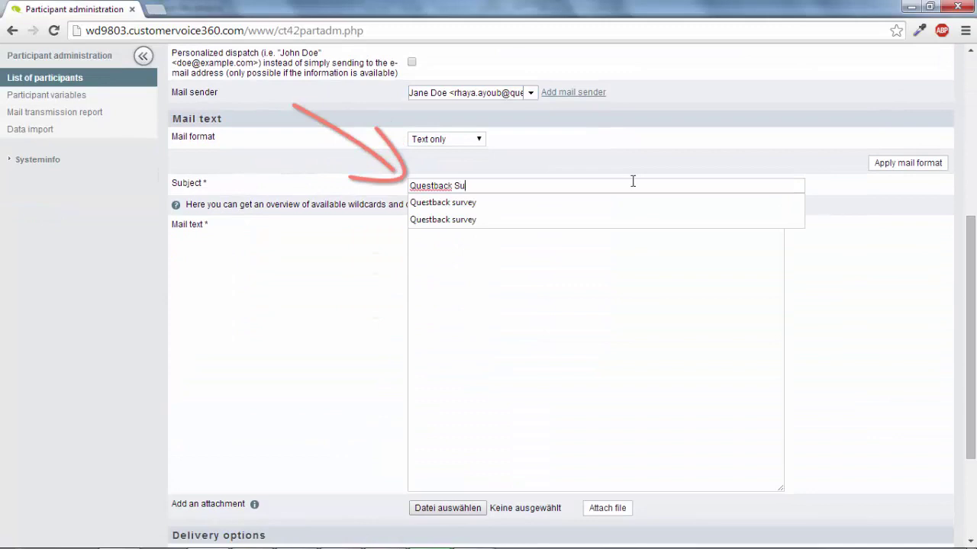
type("vey")
left_click(617, 253)
type("Hello #u_firstname# #u_name#,  please take a few minutes of your time to answer us a few questions.  To do this please click on the following link:  #code_complete#  Thank you very much!  Kind regards, Your Questback-Team")
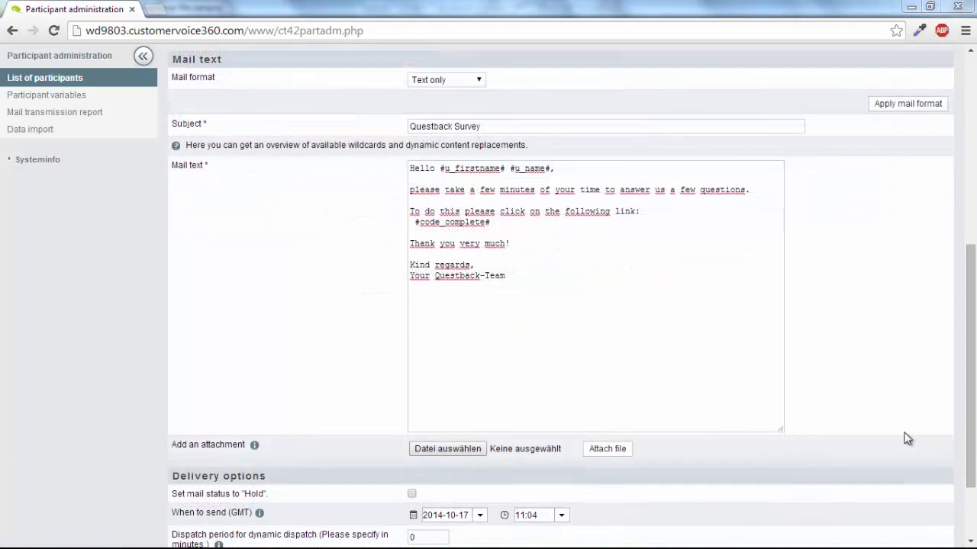
- Preview the invitation mail, showing record 1 of 5 with the participant's name and personal survey link resolved
scroll(974, 486, "down", 2)
left_click(934, 471)
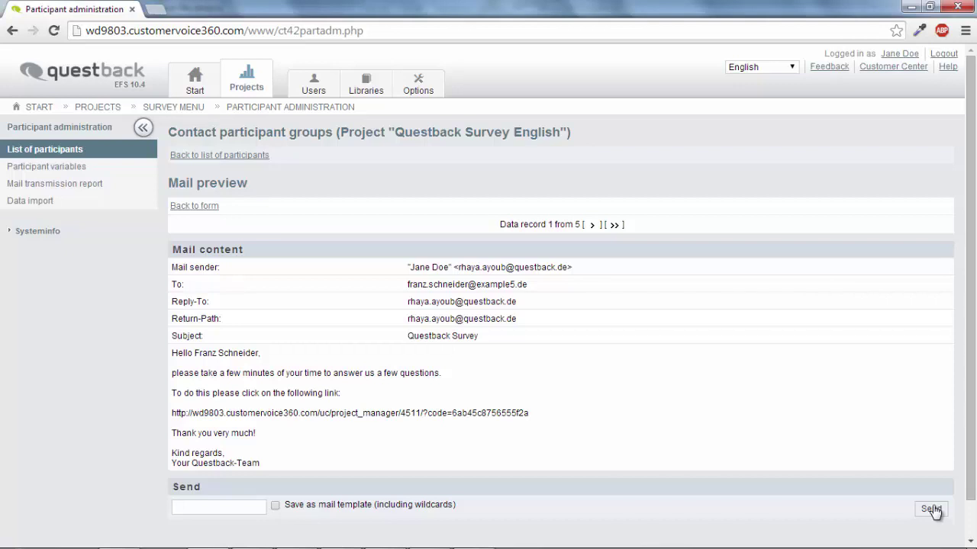
- Send the invitation mail to the five participants
left_click(931, 509)
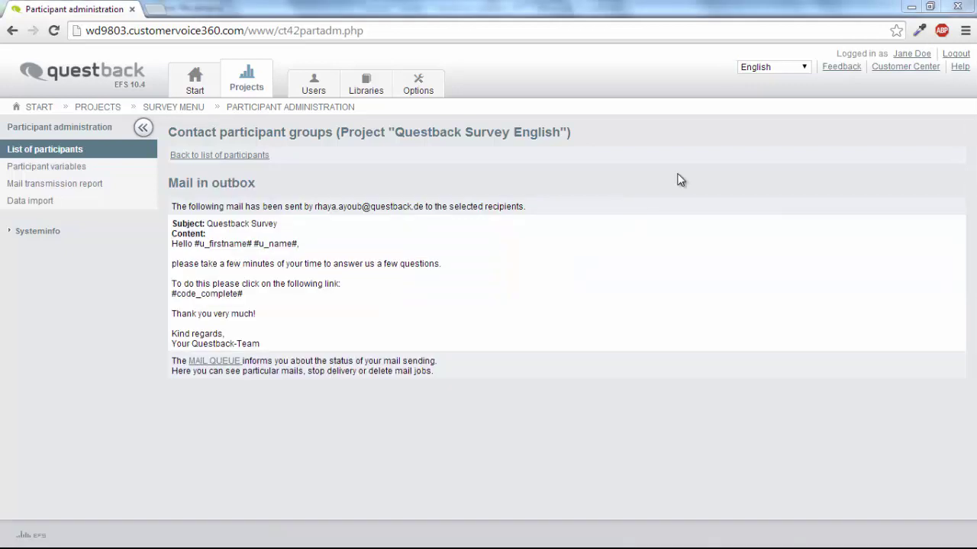